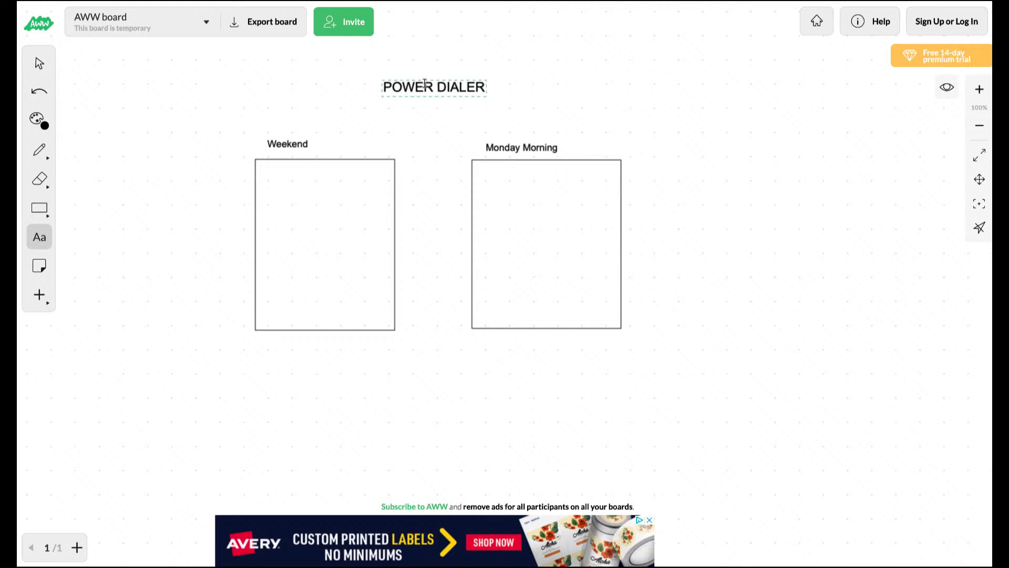
With the freehand pencil, draw an arrow pointing at the Weekend box.
click(41, 151)
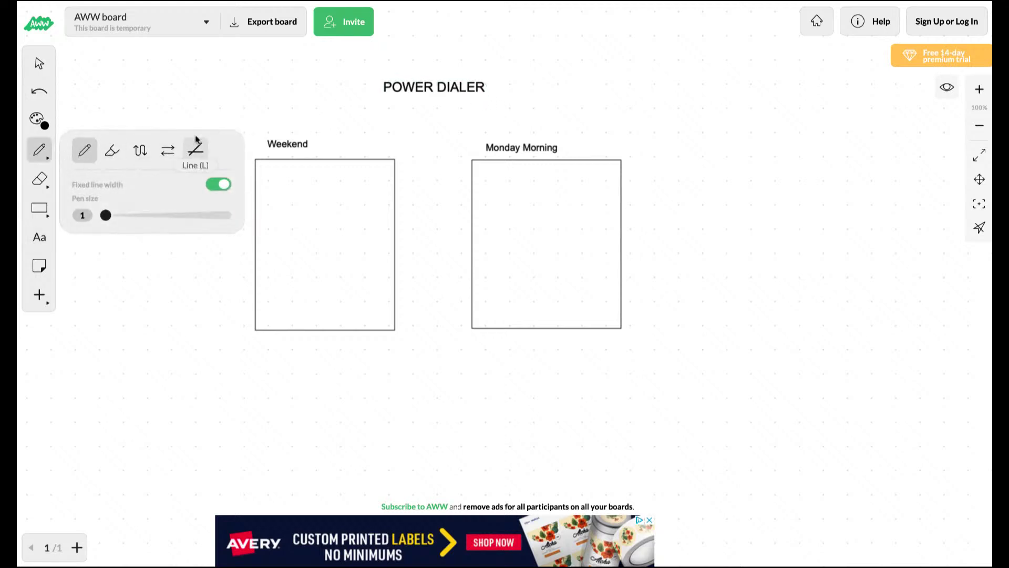
click(216, 98)
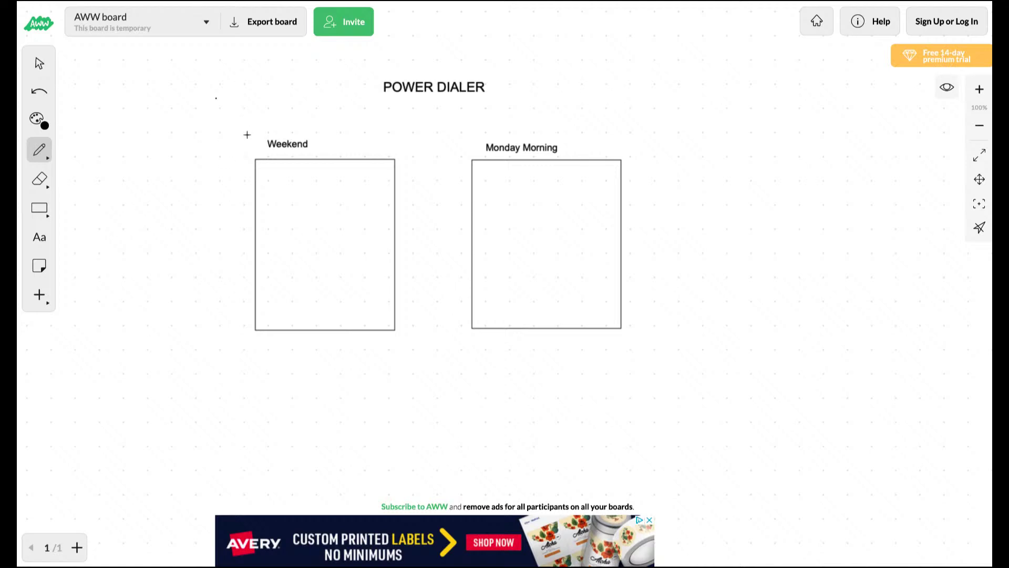
mouse_move(187, 151)
mouse_down()
mouse_move(243, 147)
mouse_move(315, 178)
mouse_move(309, 236)
mouse_up()
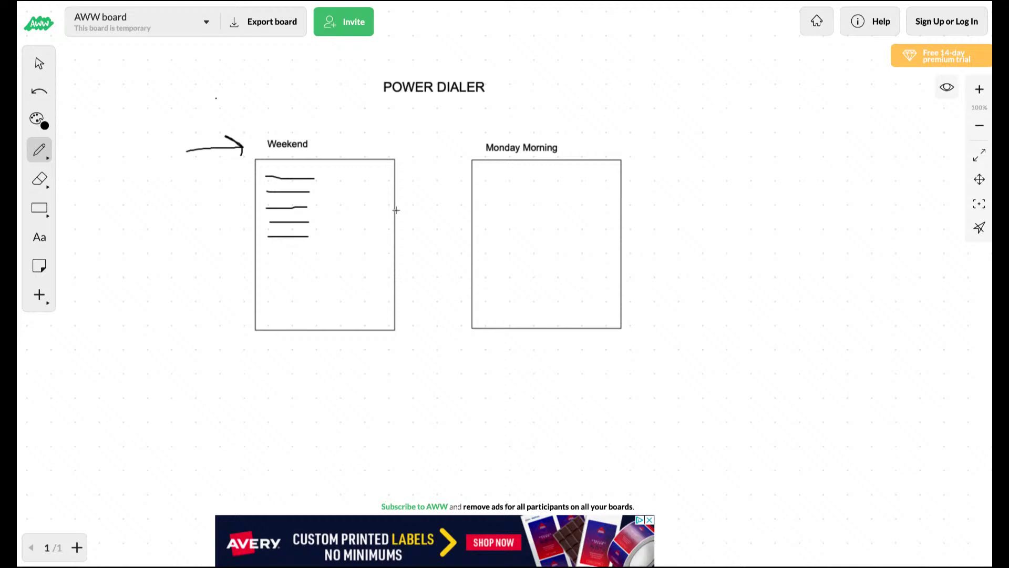
Draw a line from Weekend toward Monday Morning, then several short strokes inside Monday Morning.
mouse_move(395, 210)
mouse_down()
mouse_move(465, 179)
mouse_move(449, 196)
mouse_up()
drag(477, 174, 555, 170)
mouse_move(480, 191)
mouse_down()
mouse_move(501, 188)
mouse_move(490, 228)
mouse_move(506, 227)
mouse_move(508, 241)
mouse_up()
drag(499, 256, 521, 256)
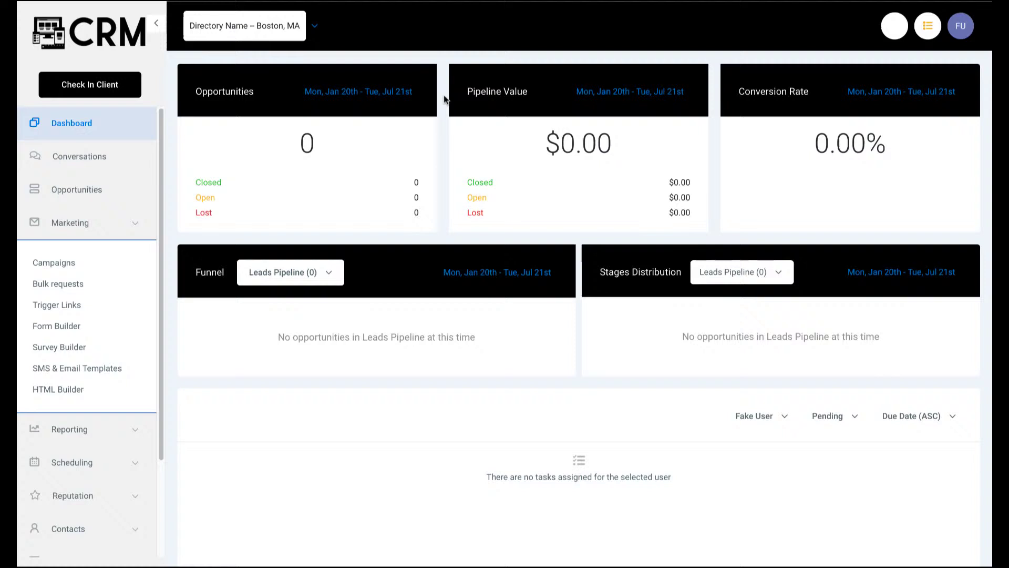
Create a new campaign under Marketing > Campaigns named 'Power Dialer'.
click(58, 269)
click(931, 94)
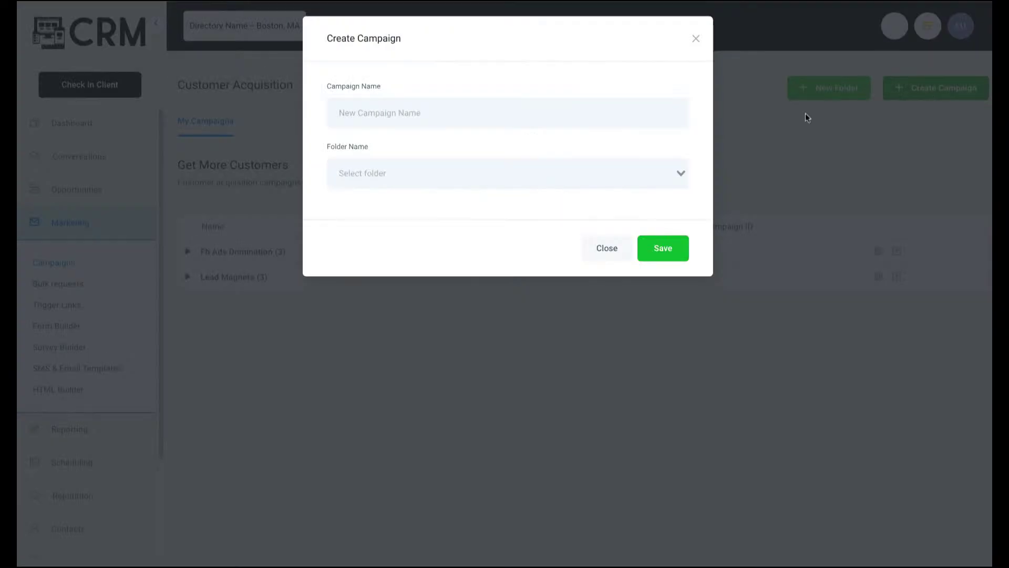
click(452, 113)
text(P)
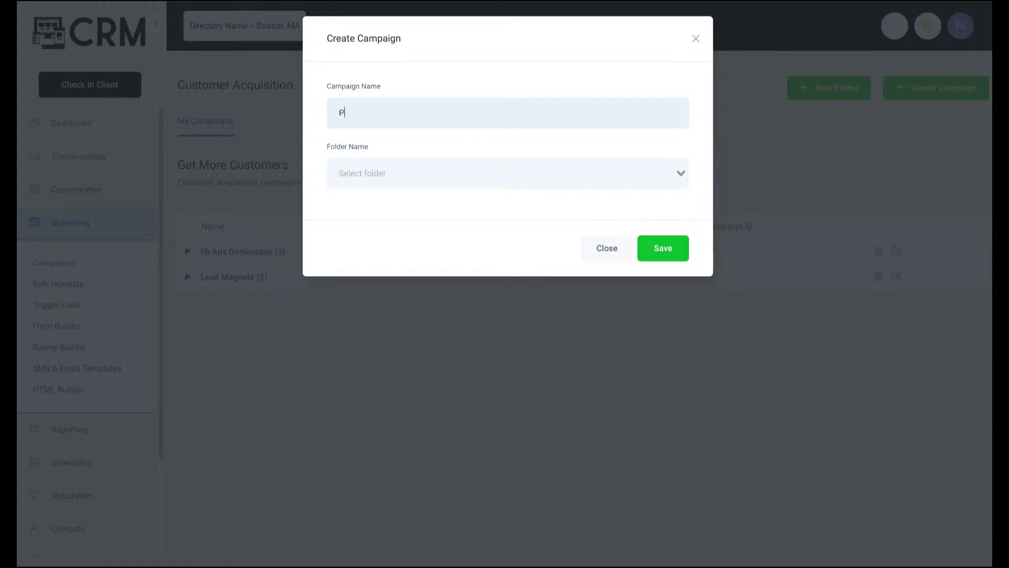
text(ower Dialer)
Save the Power Dialer campaign, add a Manual Call event, and set its status to Published.
click(667, 255)
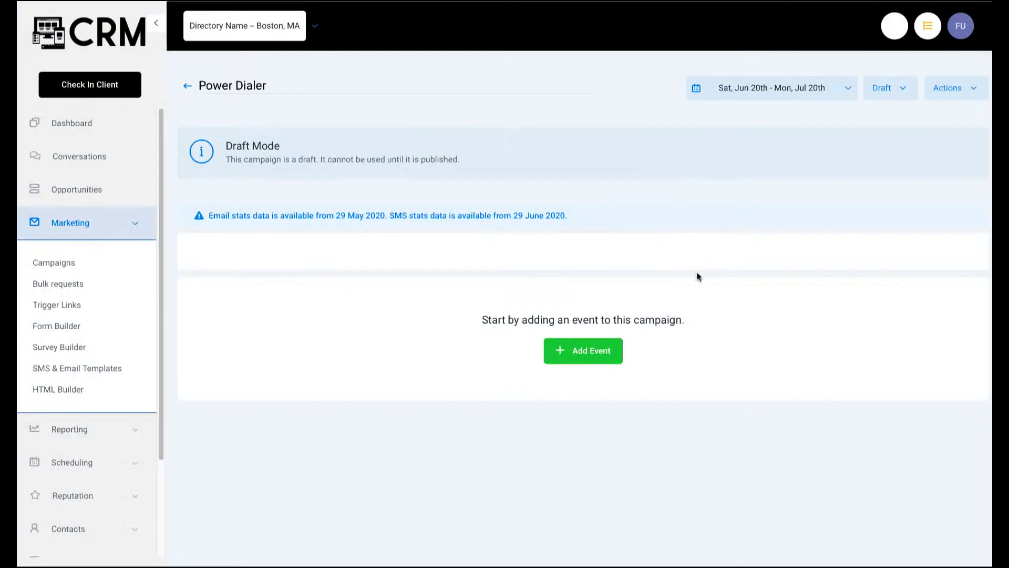
click(609, 351)
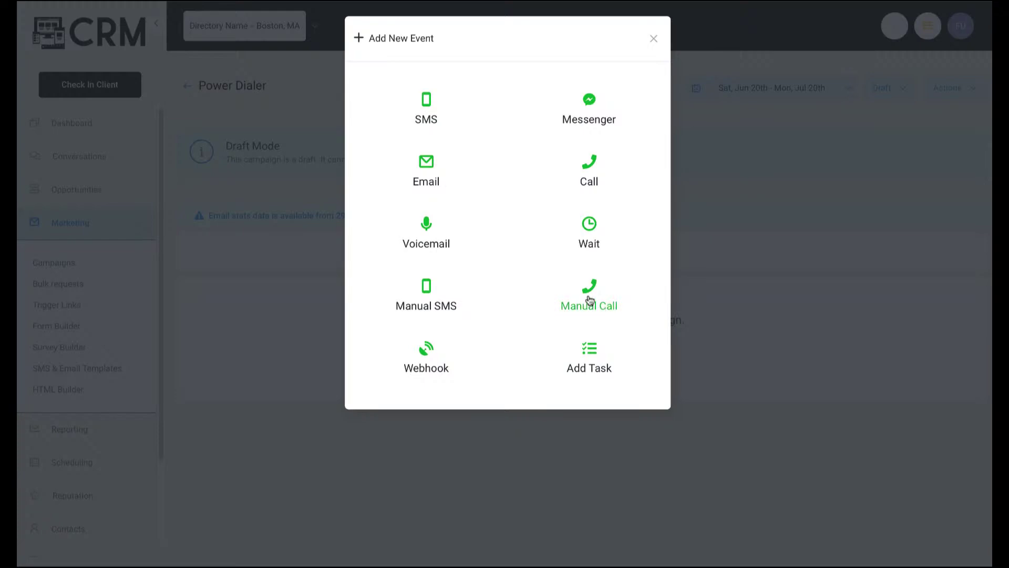
click(590, 301)
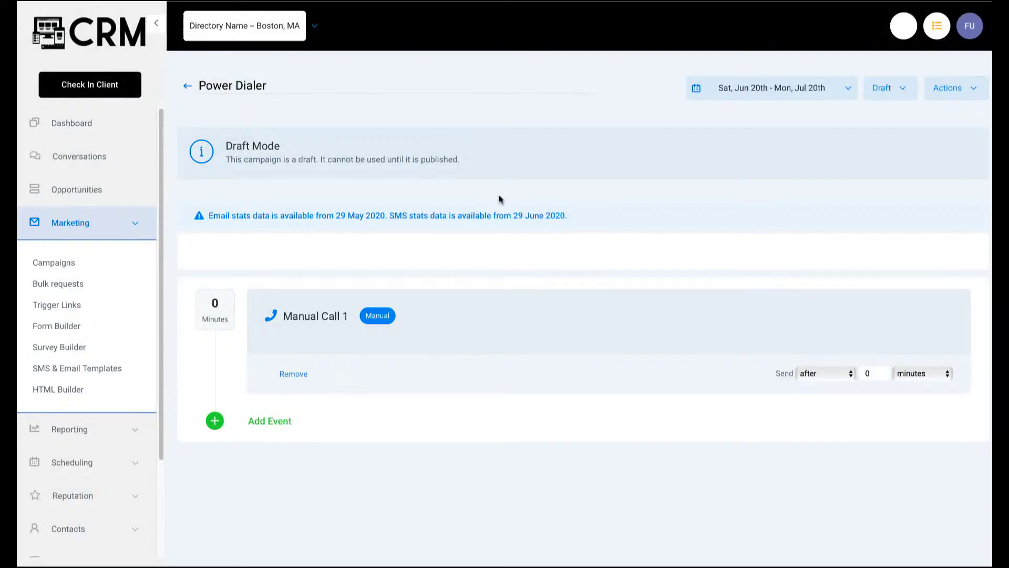
click(899, 90)
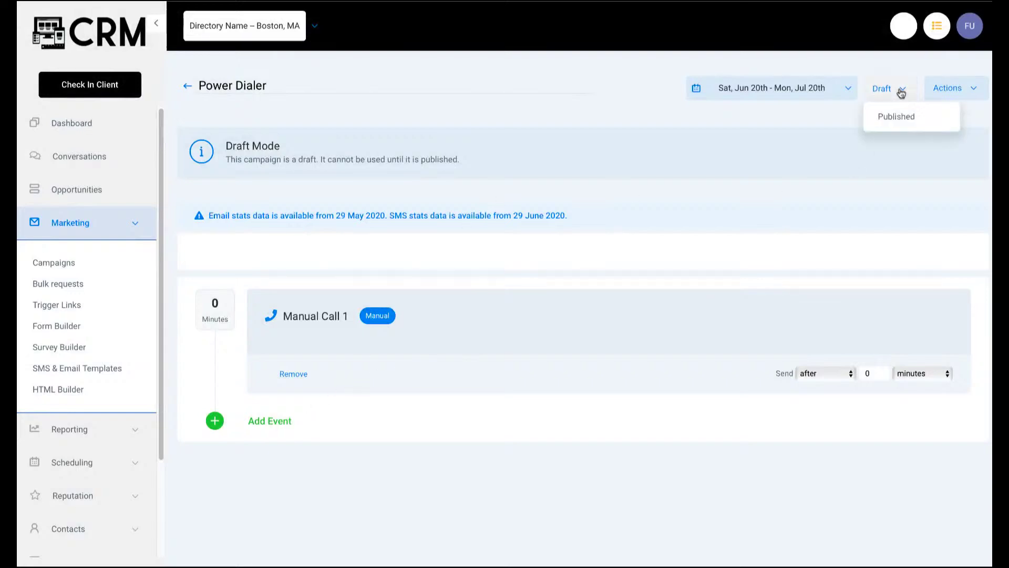
click(896, 117)
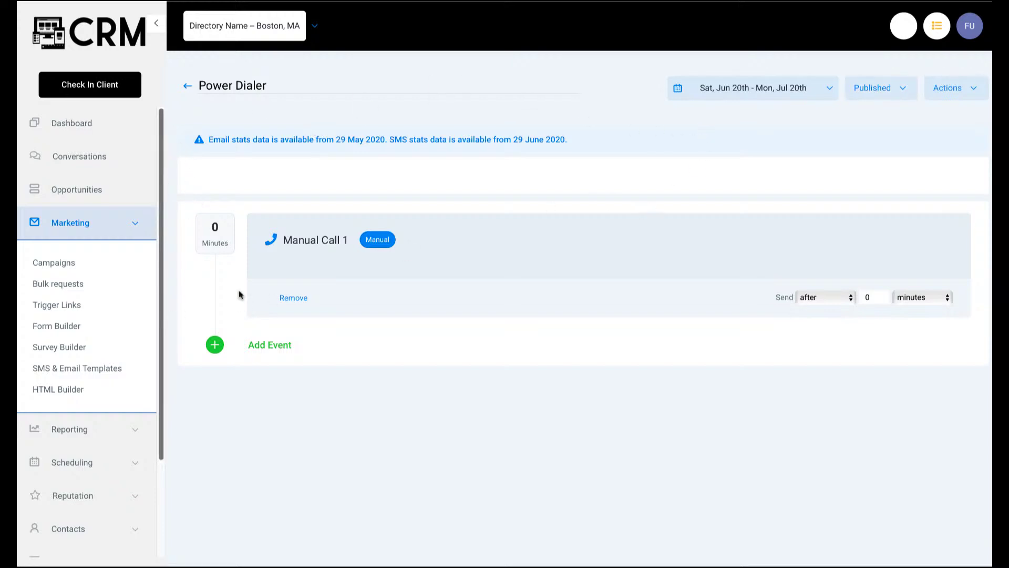
Create and save a new trigger named 'Power Dialer'.
scroll(106, 452, down, 2)
scroll(106, 445, down, 1)
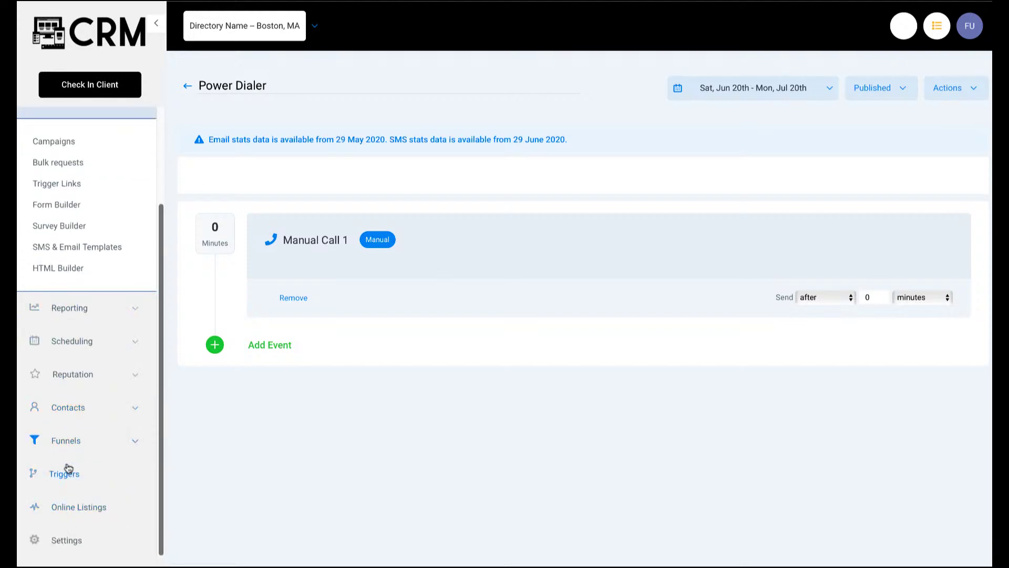
click(64, 474)
click(962, 89)
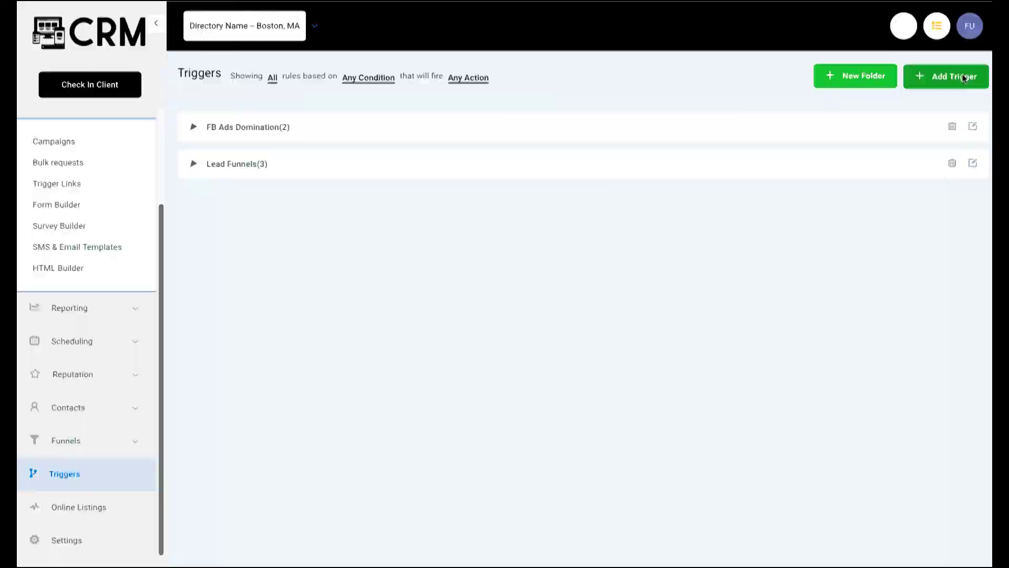
text(Po)
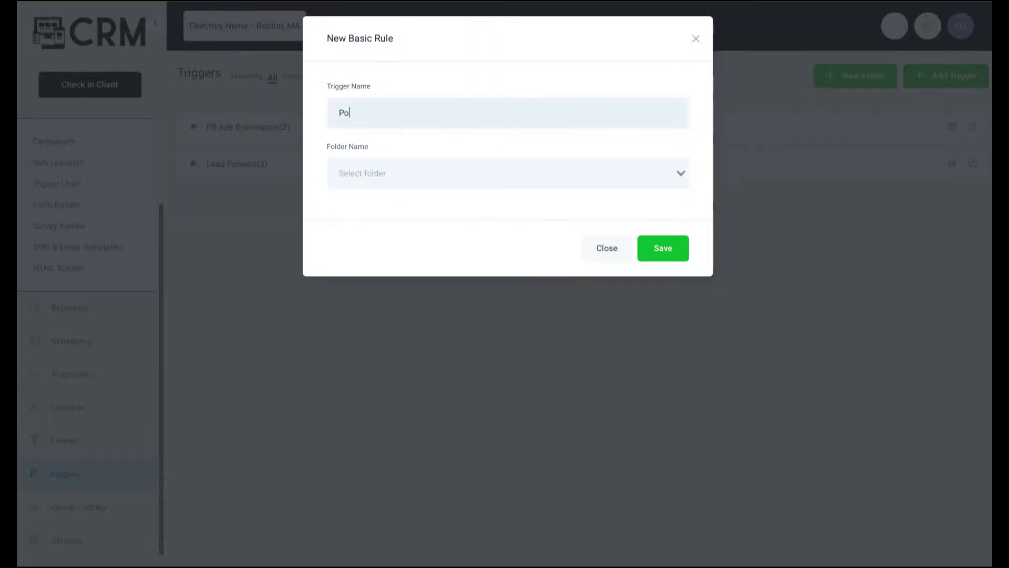
text(wer Dialer)
click(664, 243)
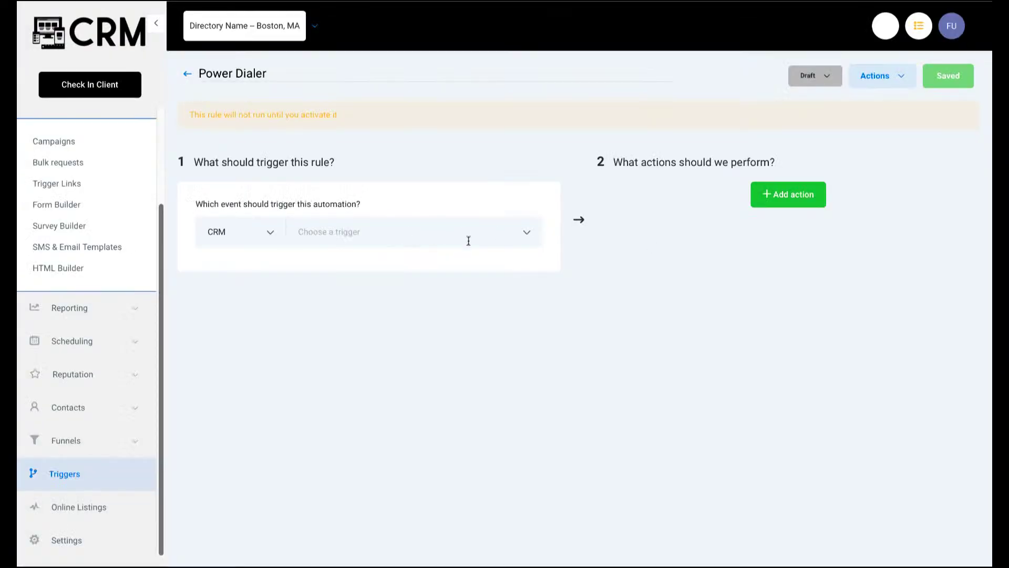
Fire the trigger on Contact Tag, filtered to the Power Dialer tag being added.
click(527, 235)
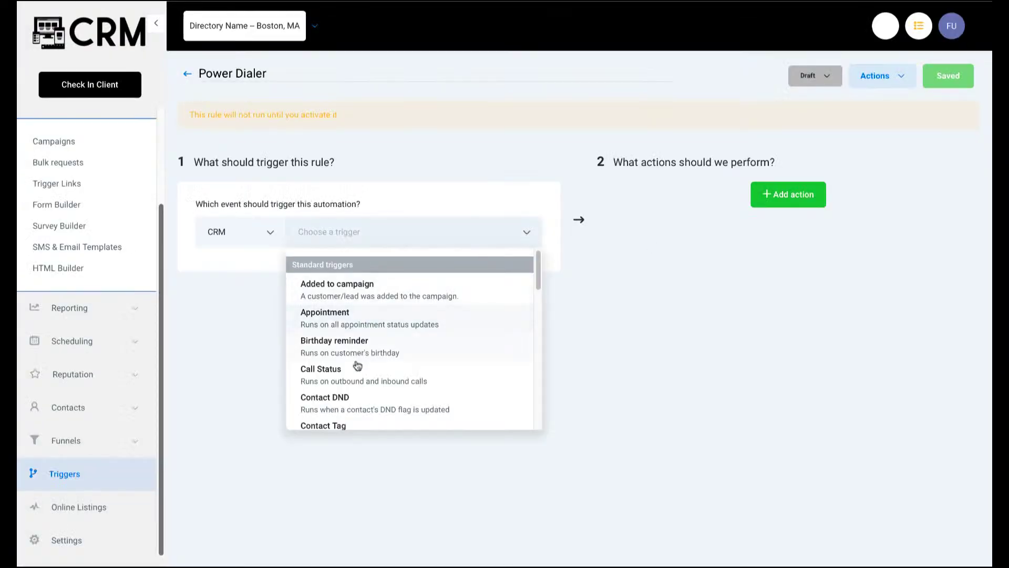
scroll(342, 374, down, 1)
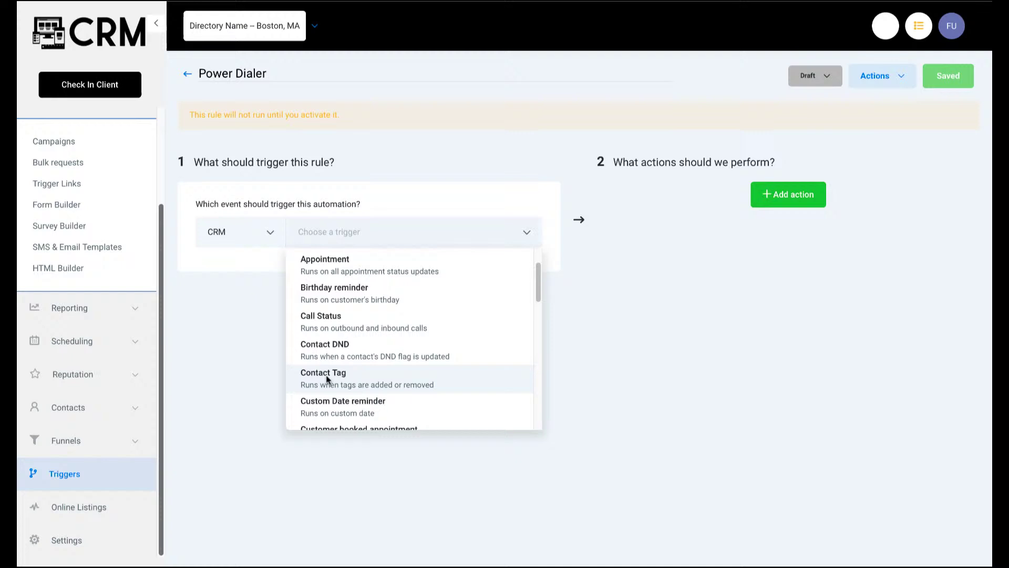
click(330, 375)
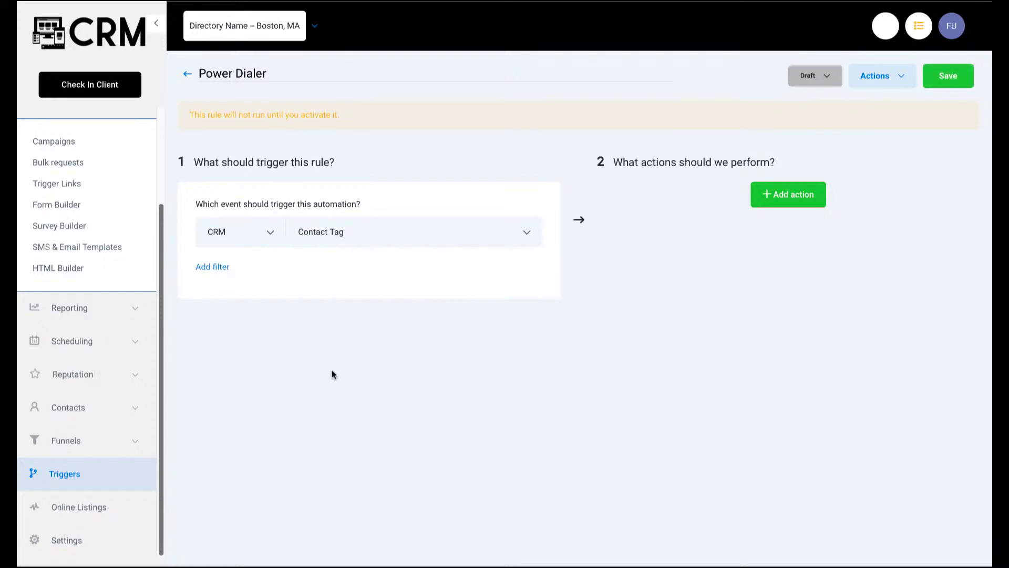
click(220, 268)
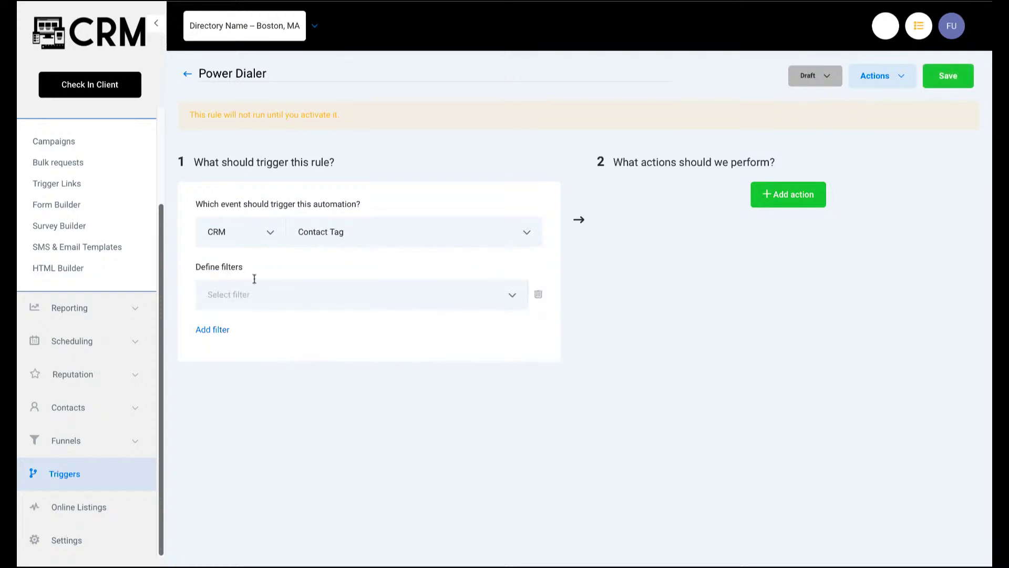
click(513, 295)
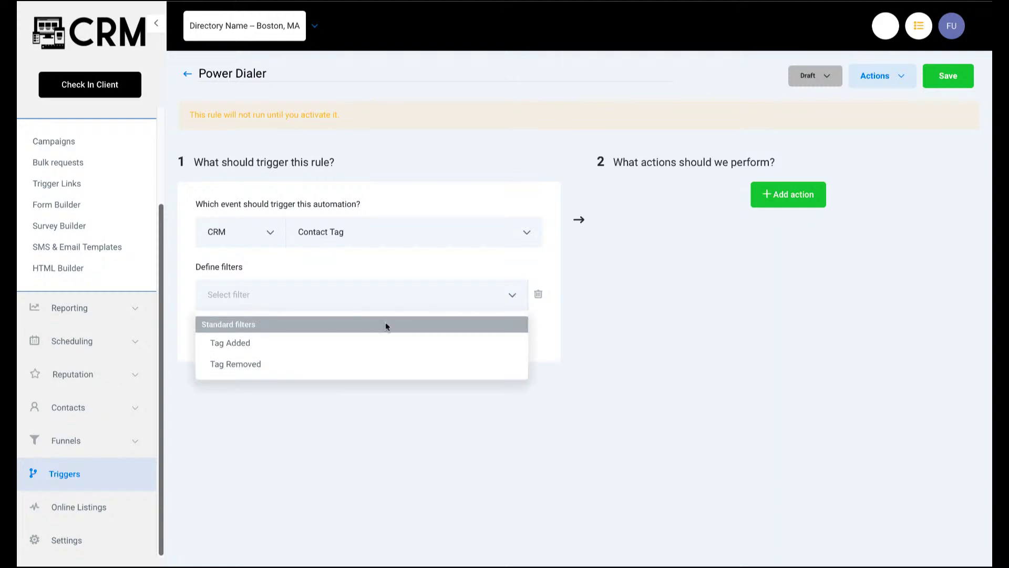
click(251, 343)
click(432, 289)
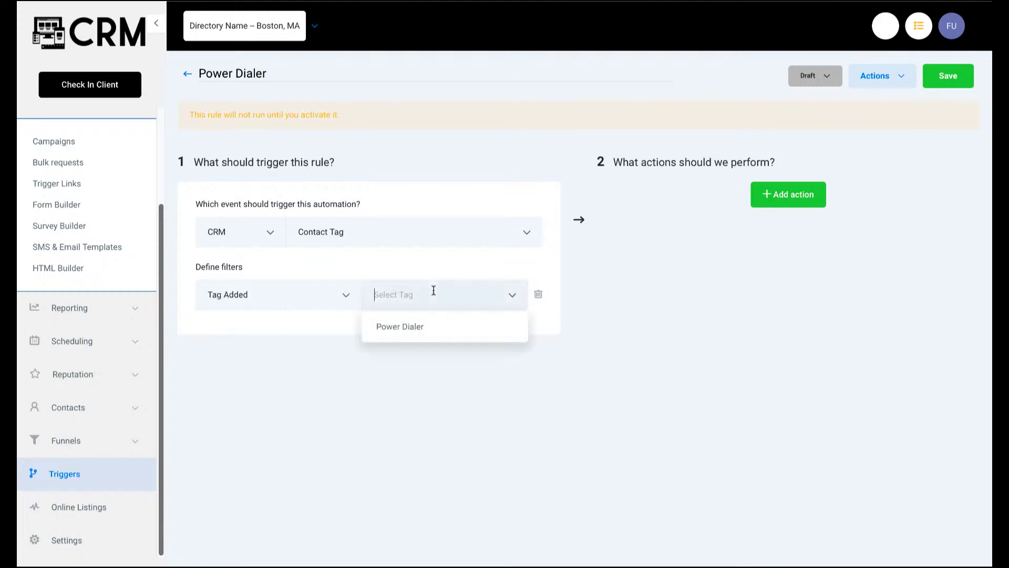
click(406, 331)
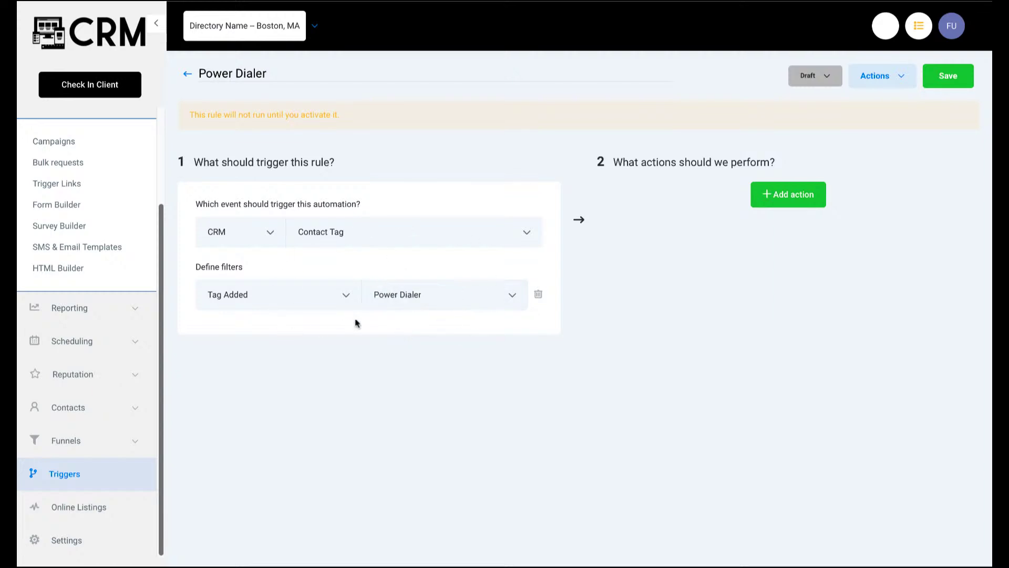
Add an Add To Campaign action for Power Dialer, set the rule Active, and save.
click(770, 209)
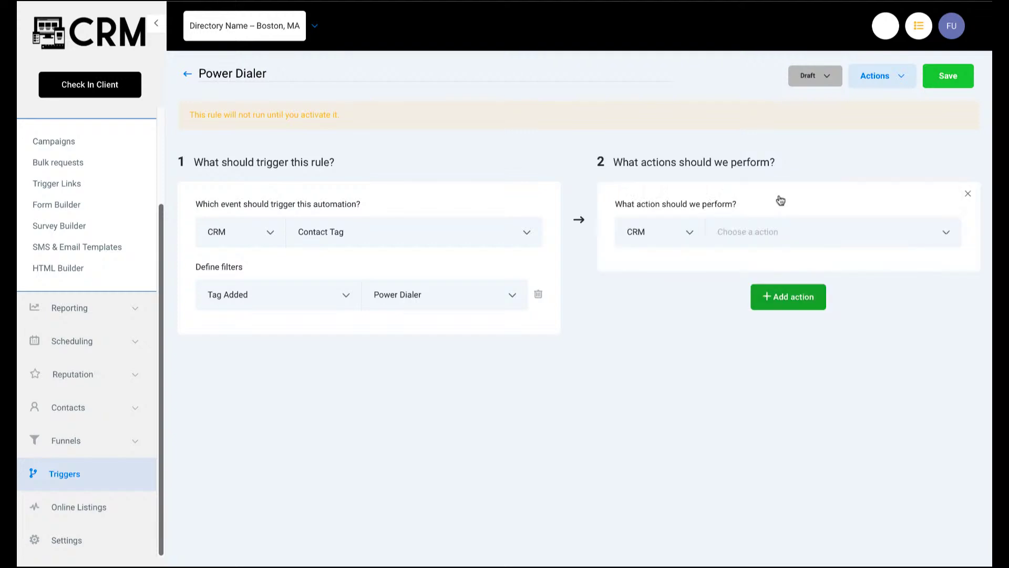
click(843, 238)
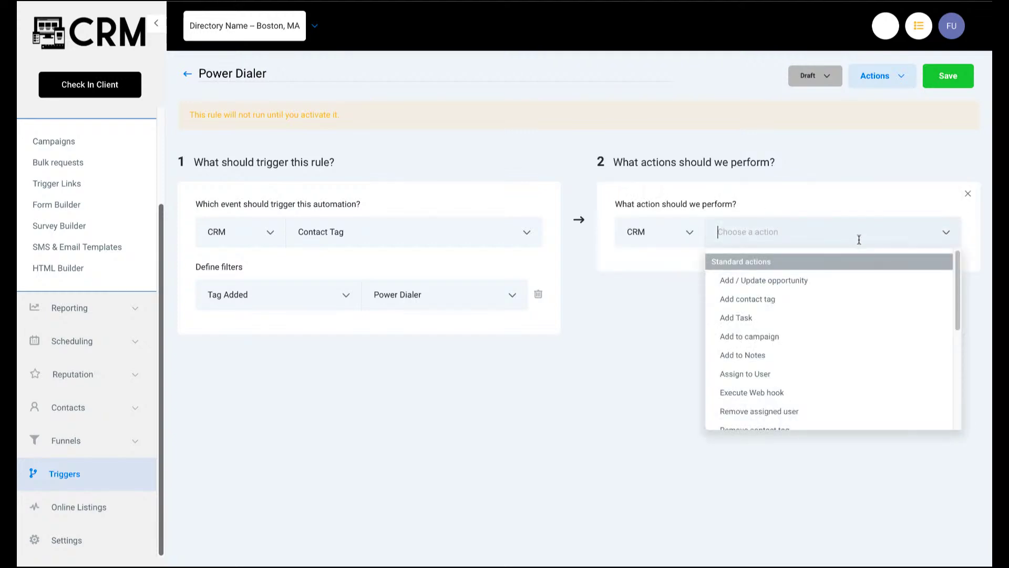
click(753, 338)
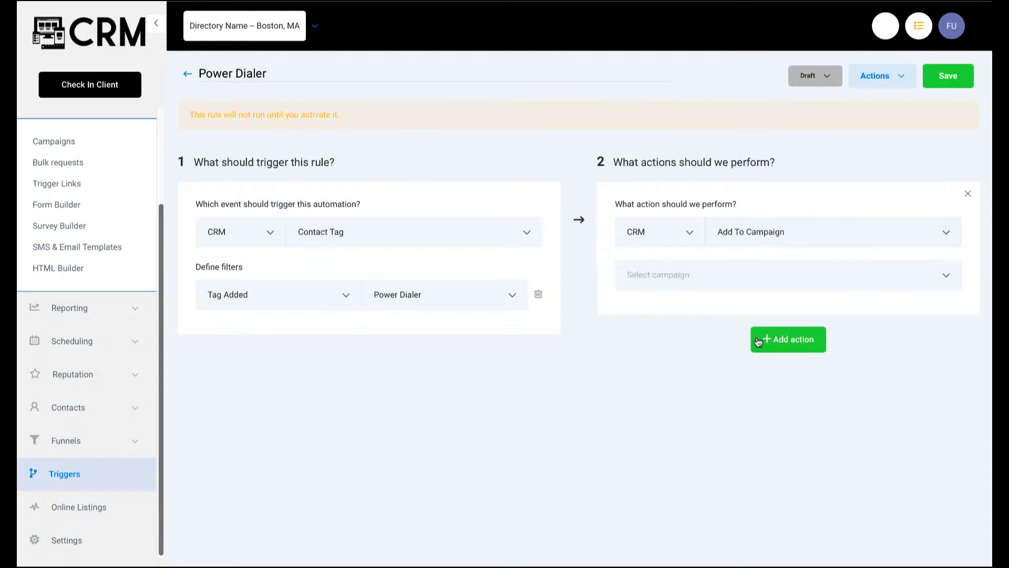
click(771, 282)
click(668, 455)
click(827, 75)
click(835, 103)
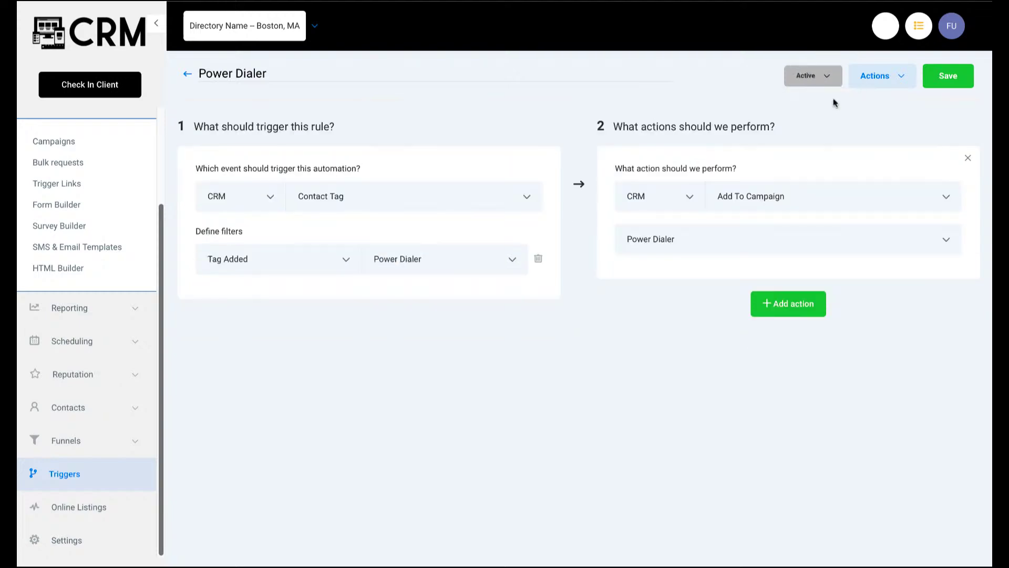
click(948, 75)
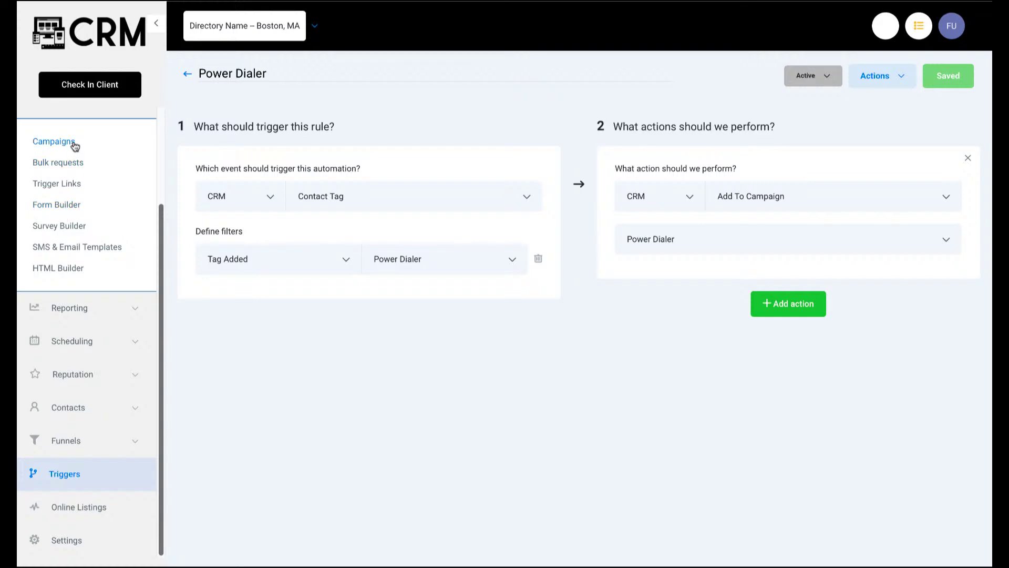
Confirm Power Dialer shows Published in Campaigns, then go to Contacts / Smart Lists.
click(74, 145)
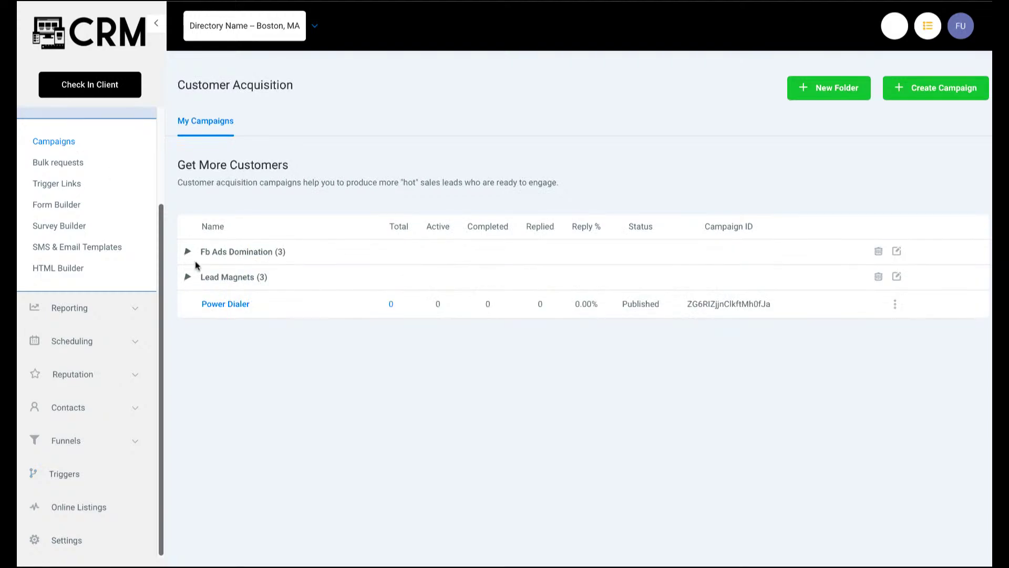
click(187, 253)
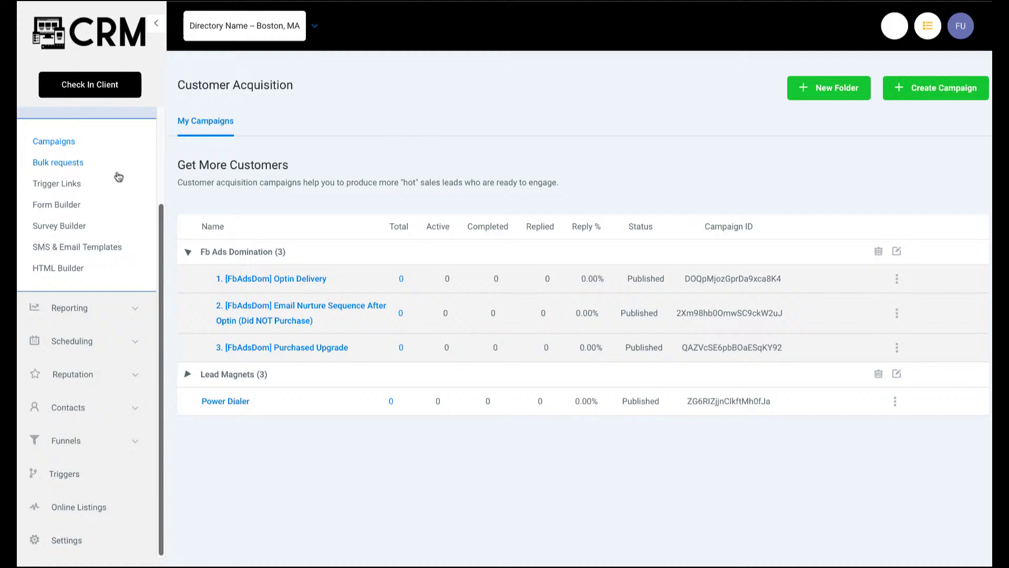
click(90, 415)
click(71, 447)
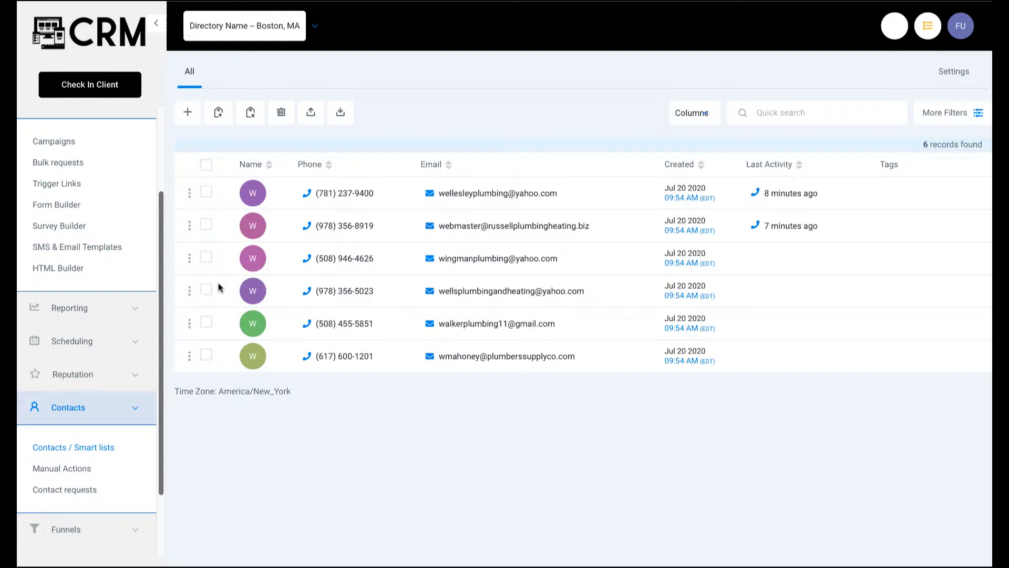
Apply the existing 'power dialer' tag to the third and fourth contacts.
click(206, 258)
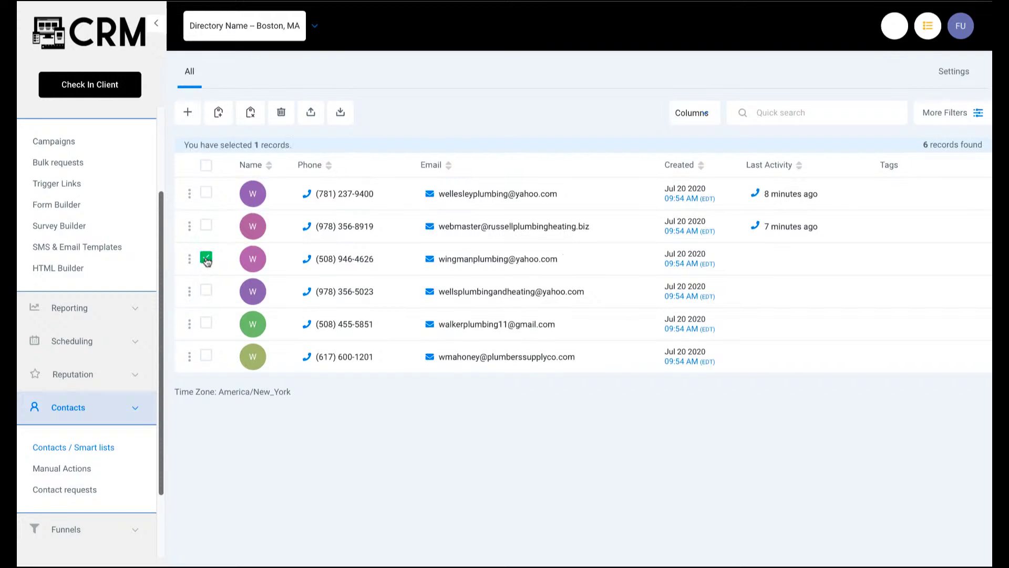
click(206, 290)
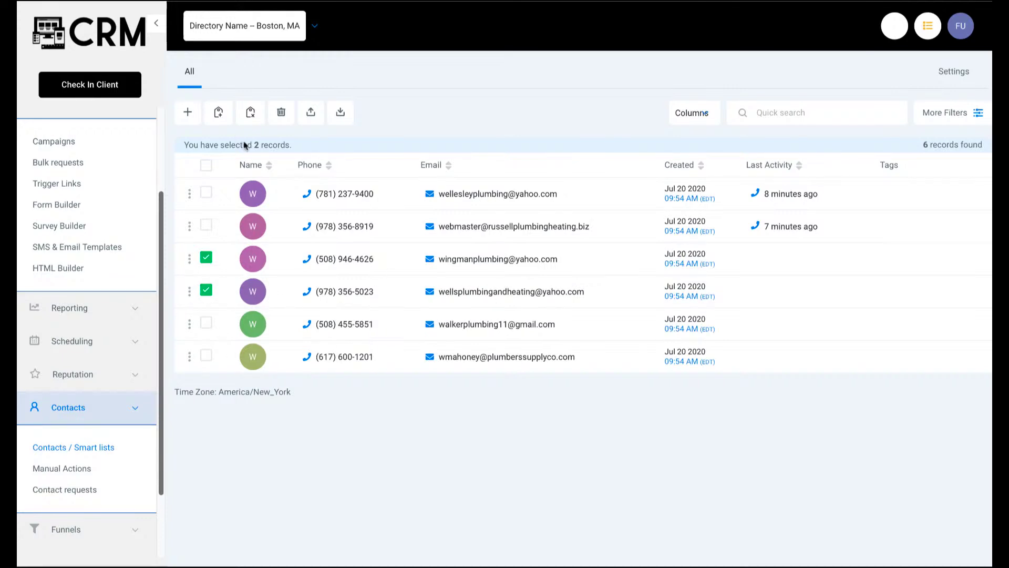
click(220, 113)
click(384, 182)
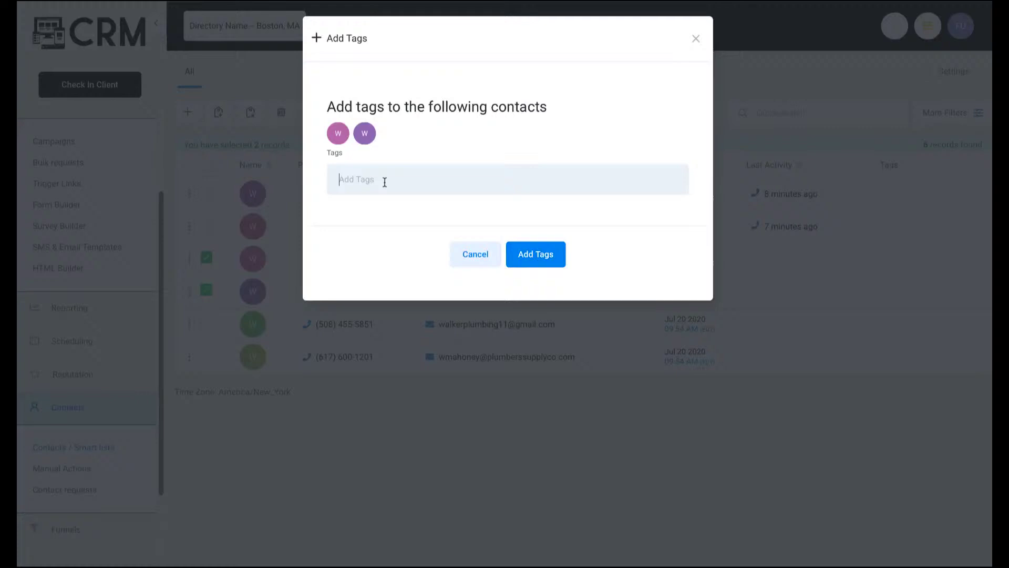
text(power)
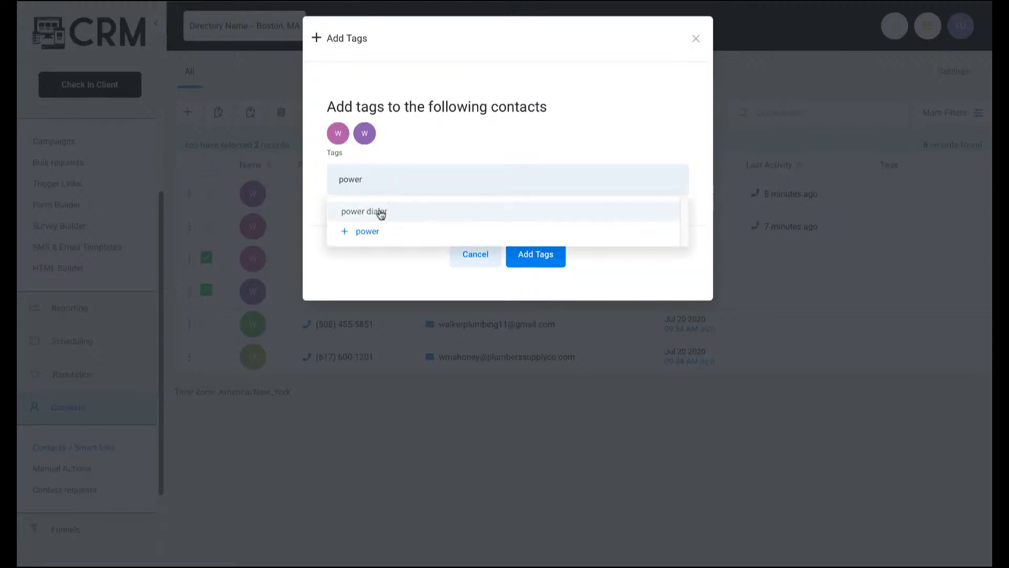
click(377, 214)
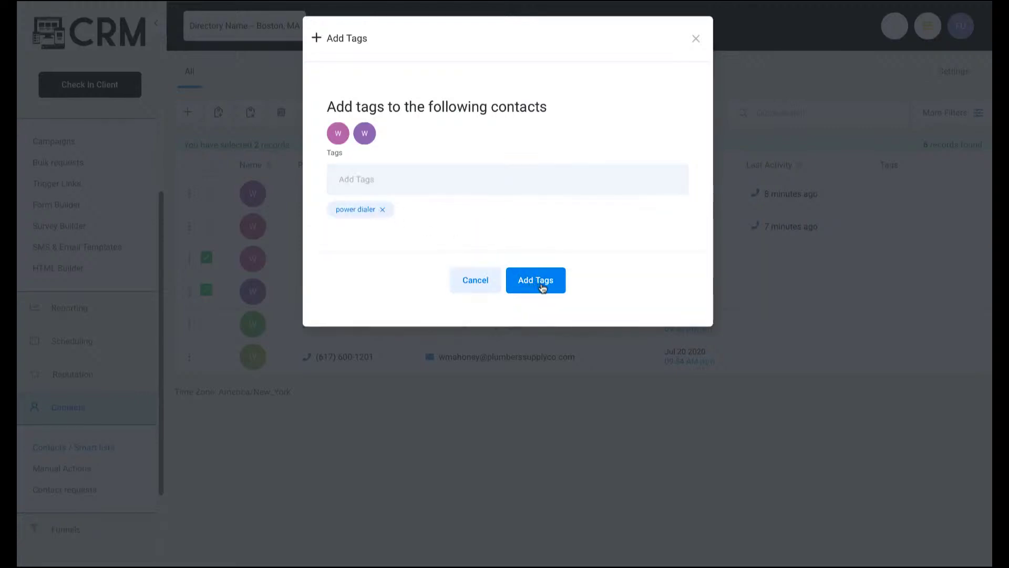
click(543, 284)
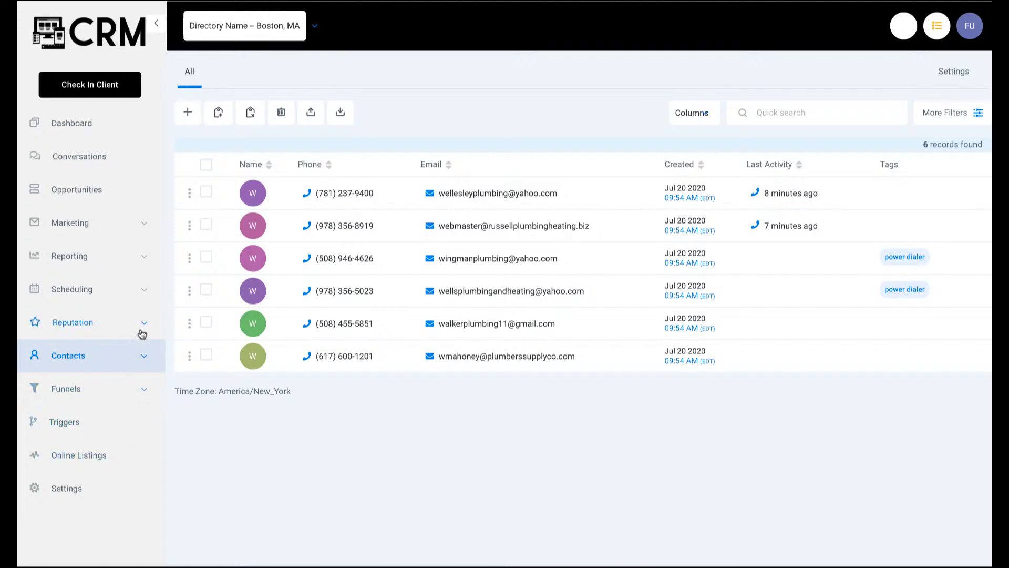
Open Contacts > Manual Actions to see the three queued Power Dialer calls.
click(144, 359)
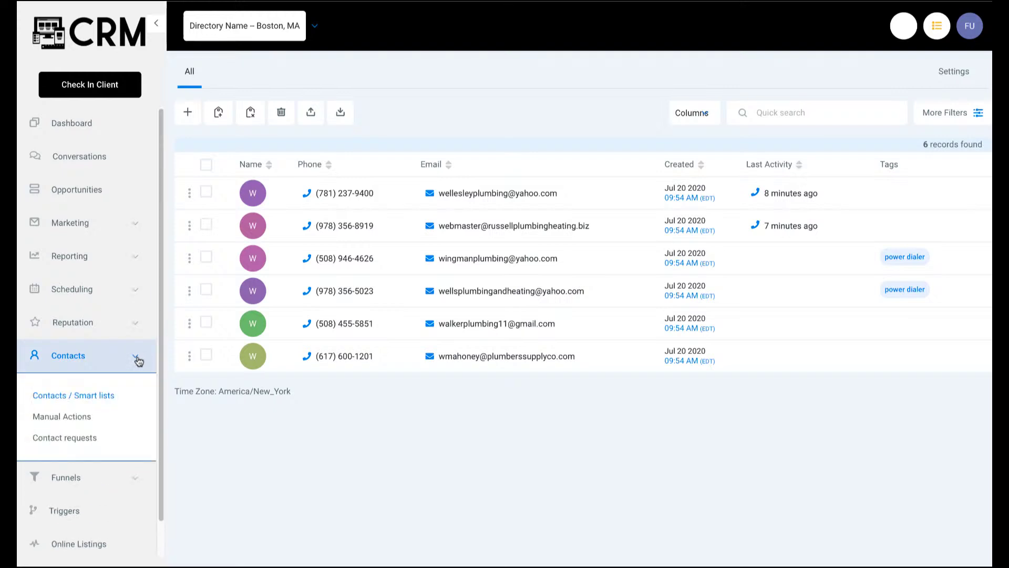
click(80, 418)
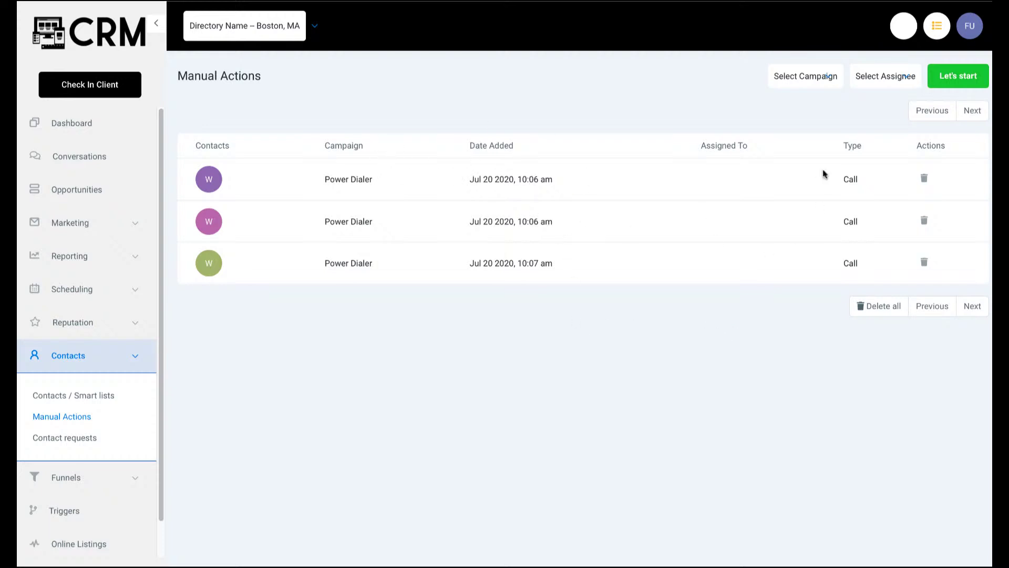
Start the call queue, review the contact's Notes and Tasks, and end the call.
click(961, 80)
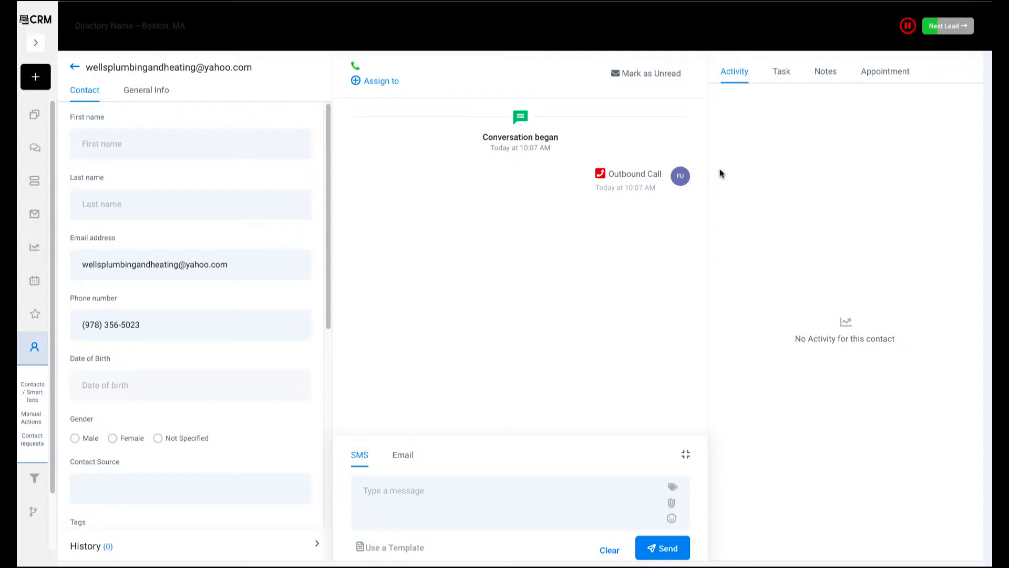
click(823, 81)
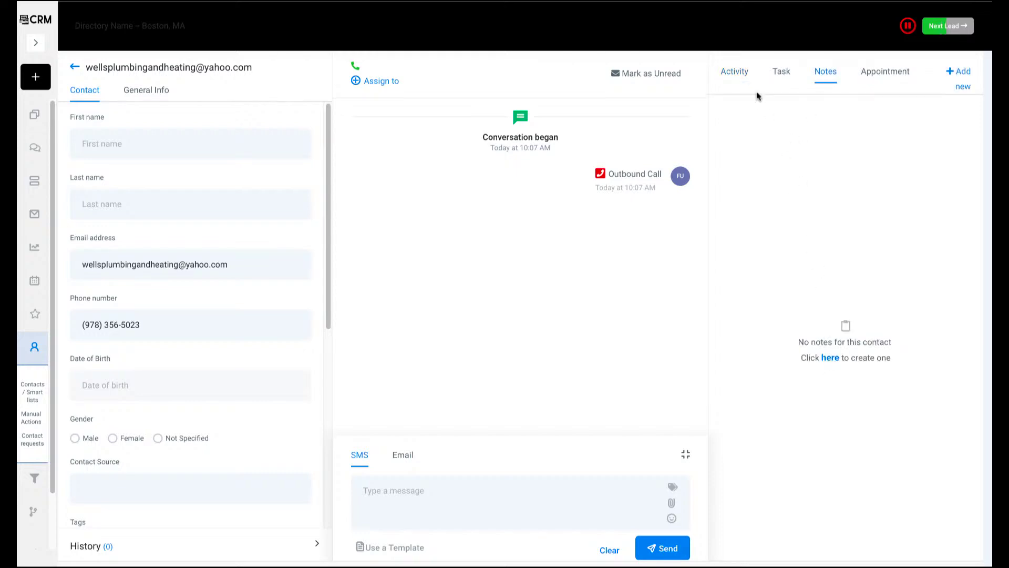
click(784, 77)
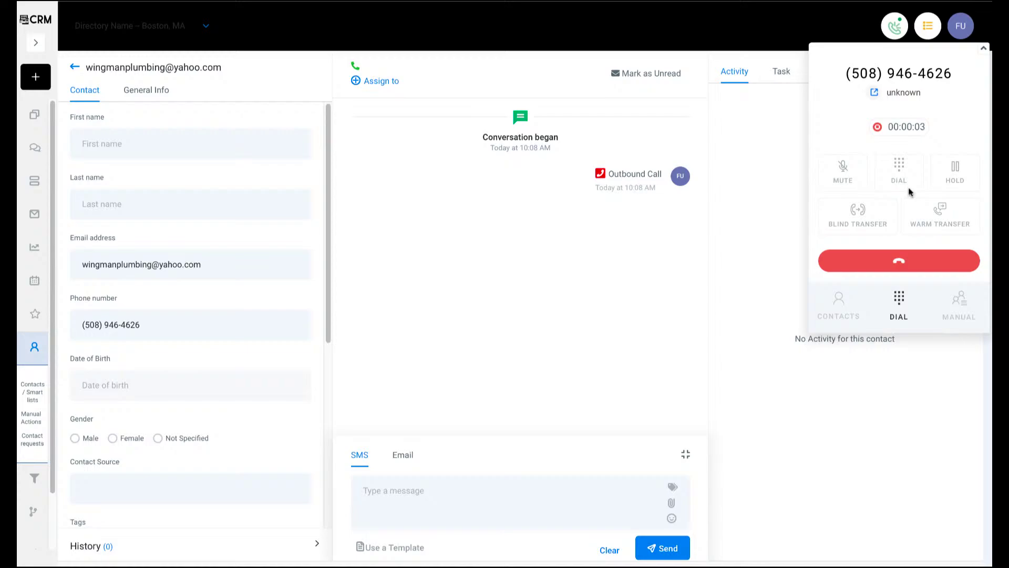
click(899, 261)
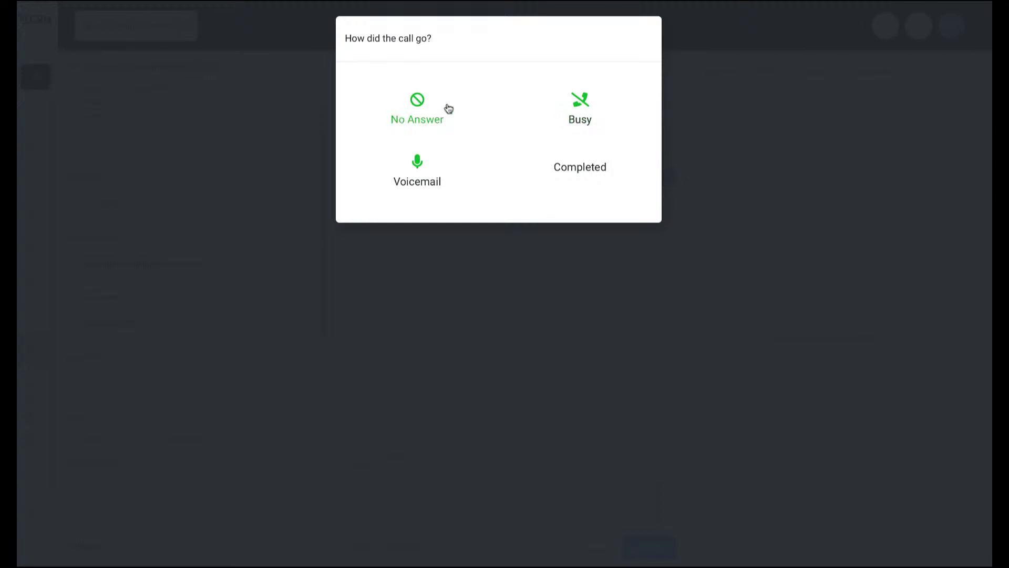
Record the ended call's outcome as Voicemail.
click(420, 167)
Mark the current call Completed, then dial, hang up and complete the last lead until no tasks remain.
click(579, 169)
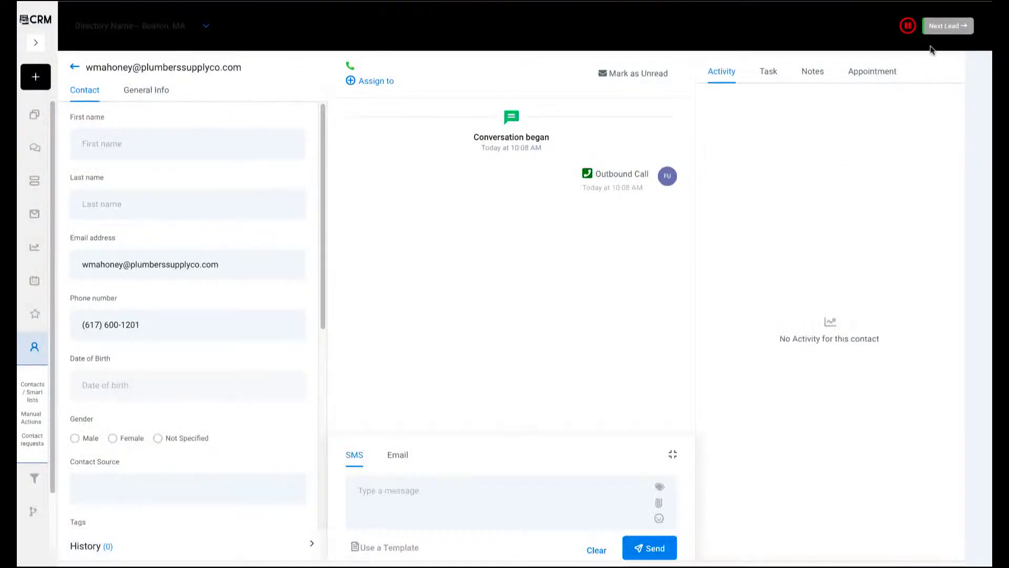
click(947, 28)
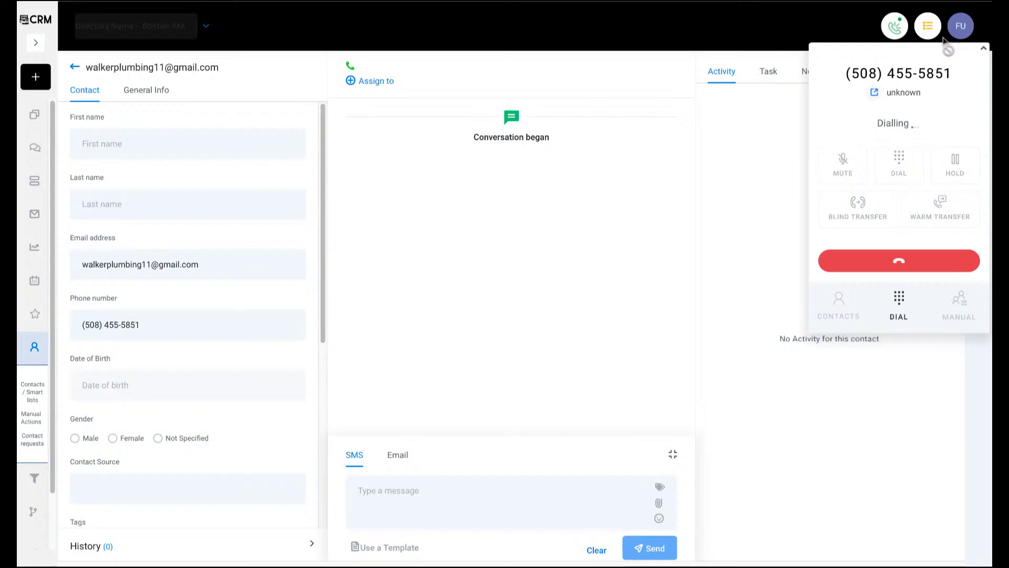
click(849, 257)
click(592, 167)
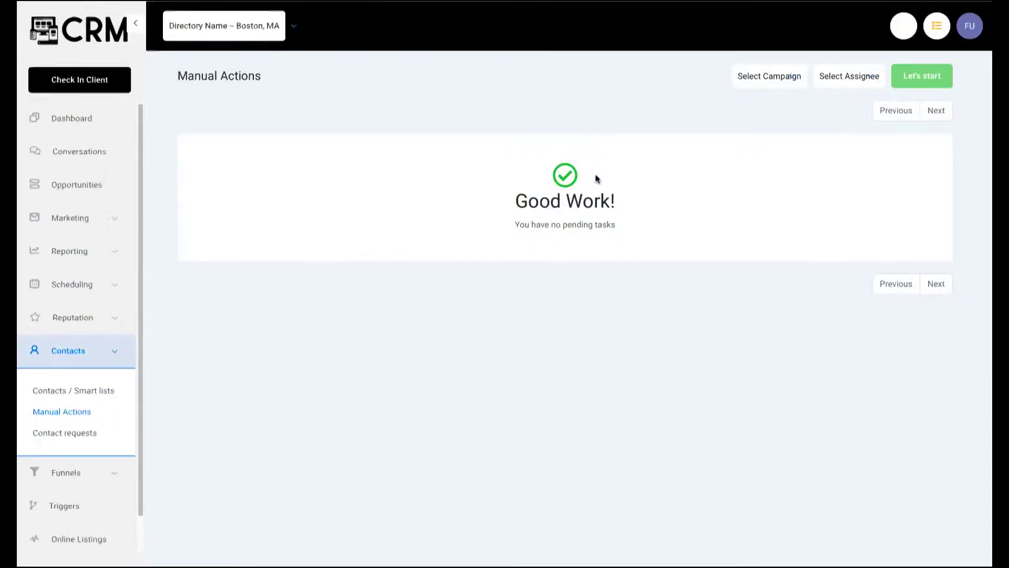